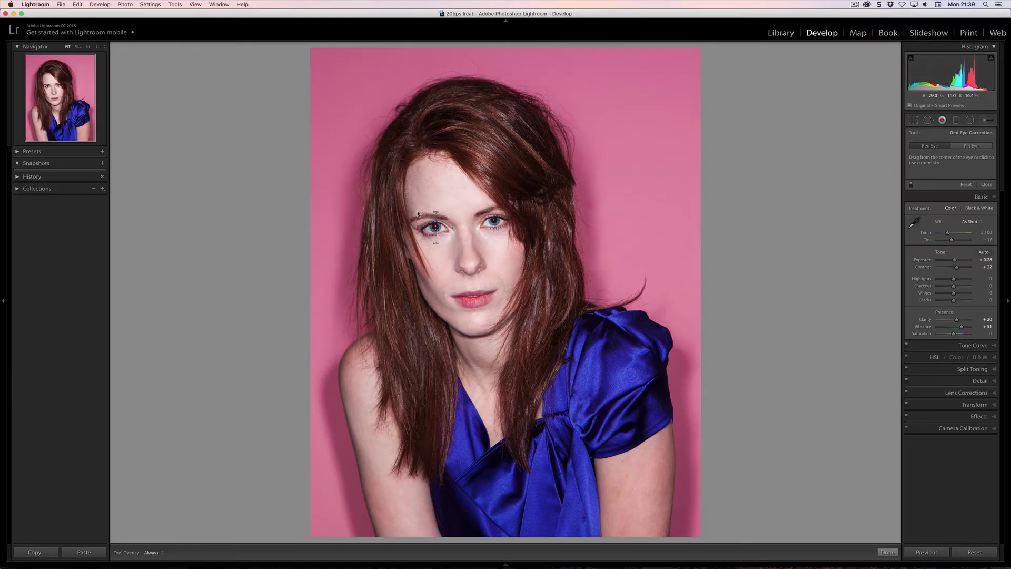
Step: Apply a red-eye correction to the woman's left eye, then dismiss the 'unable to find red eye' alert
{"action": "left_click", "coordinate": [435, 226]}
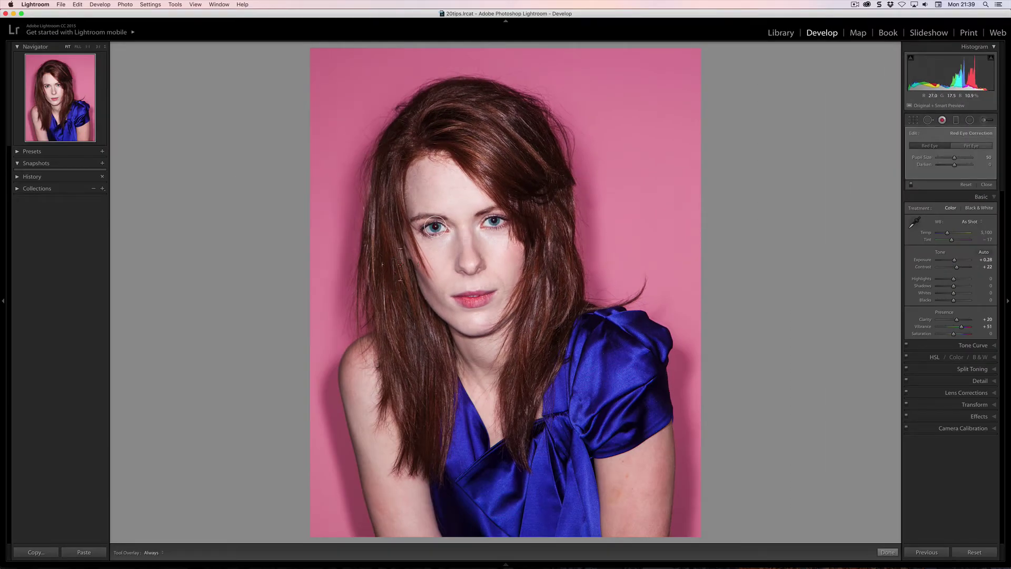
{"action": "key", "text": "Delete"}
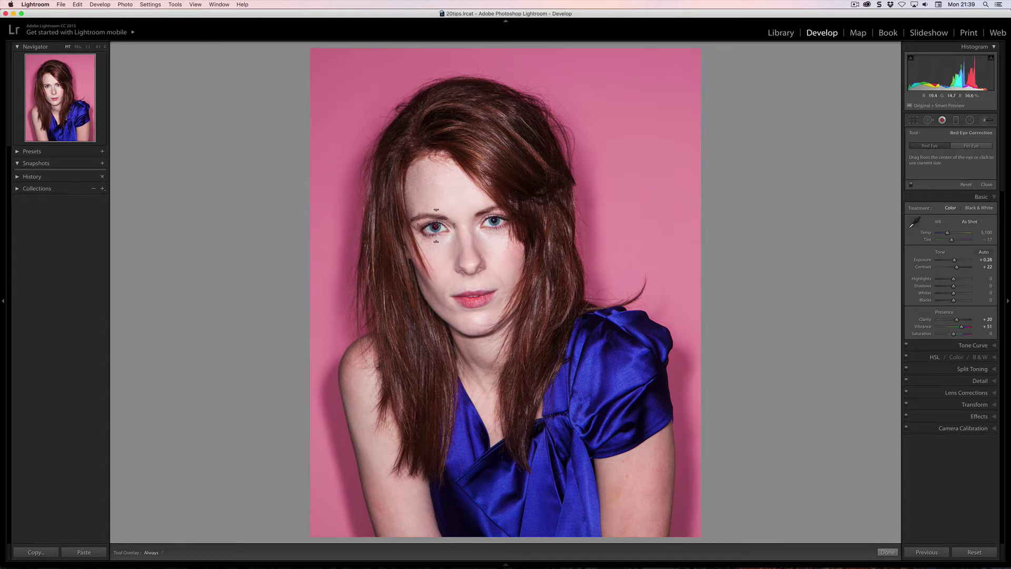
{"action": "left_click", "coordinate": [433, 226]}
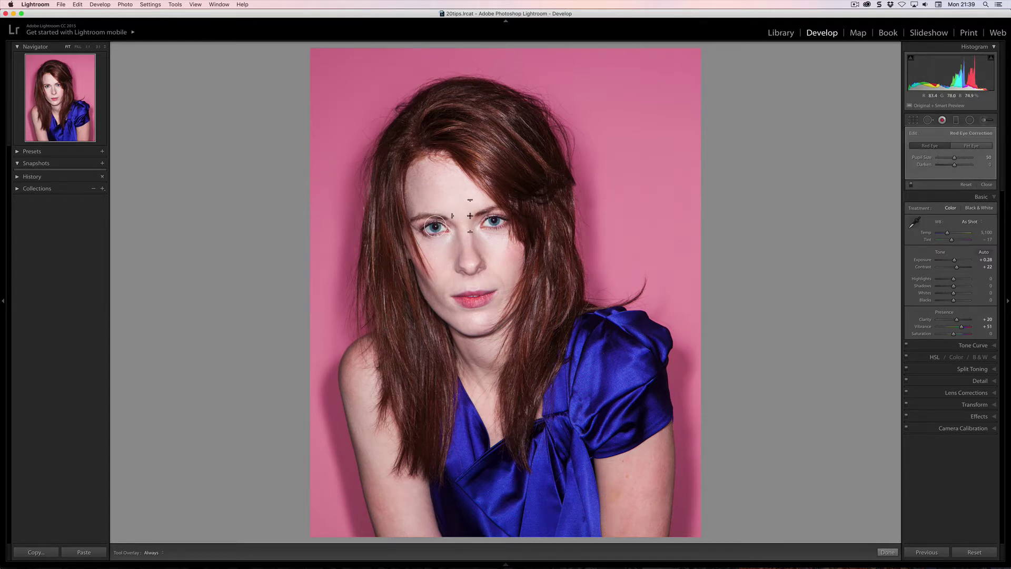
{"action": "left_click", "coordinate": [455, 182]}
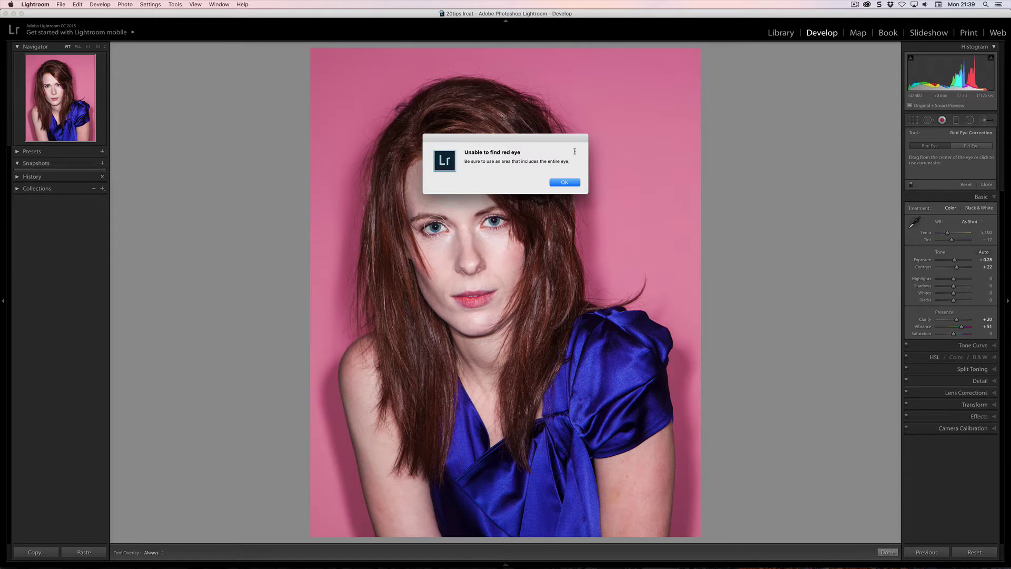
{"action": "left_click", "coordinate": [562, 180]}
Step: Outline the right eye for red-eye correction, undo and redo it, and raise Pupil Size
{"action": "left_click_drag", "start_coordinate": [494, 220], "coordinate": [477, 214]}
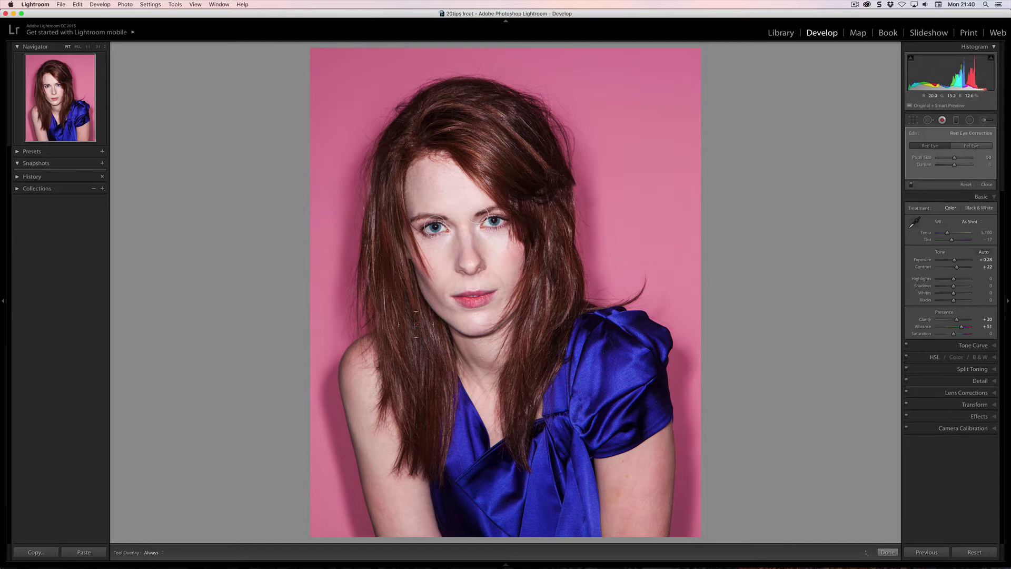
{"action": "key", "text": "super+z"}
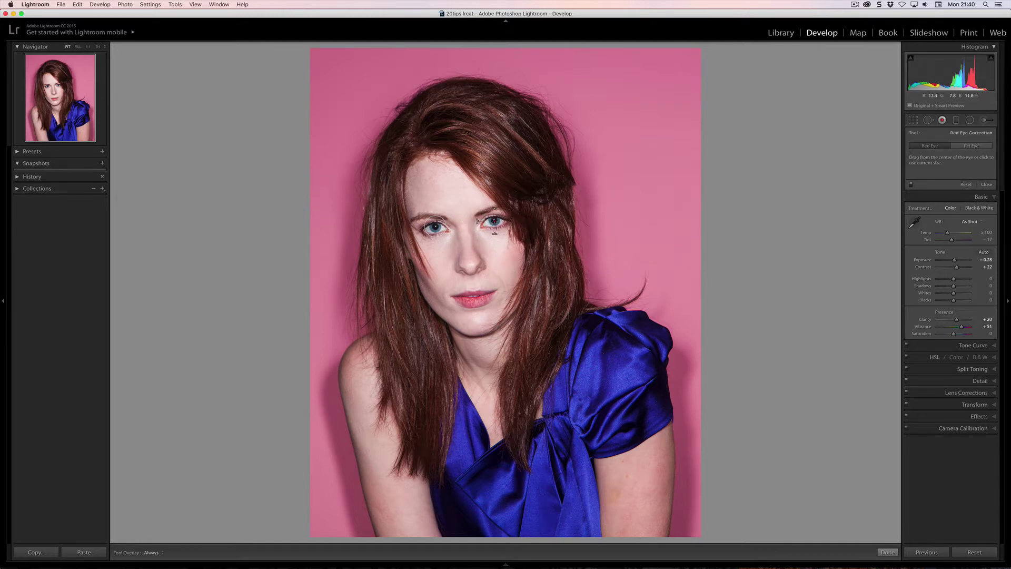
{"action": "key", "text": "super+shift+z"}
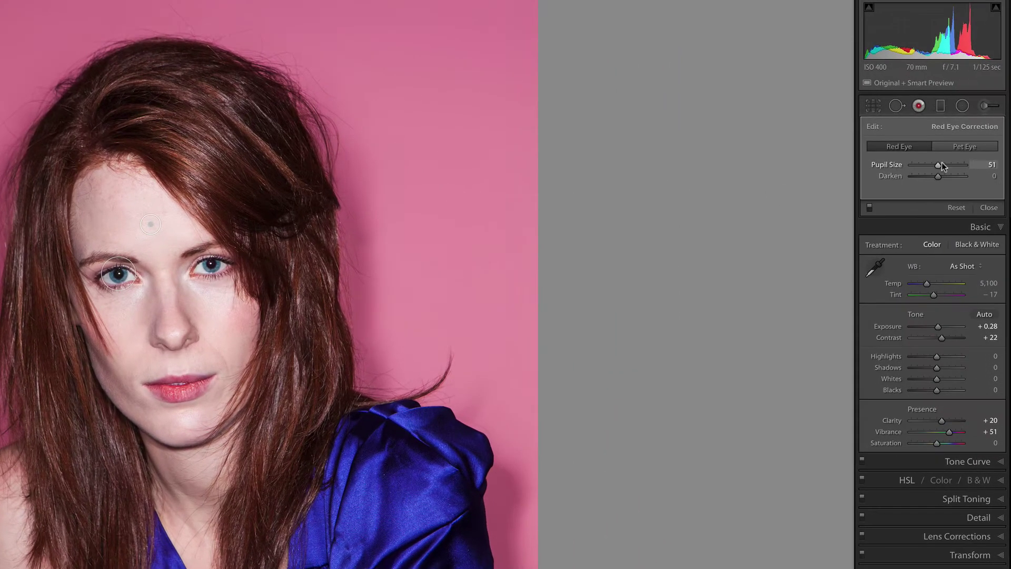
{"action": "left_click_drag", "start_coordinate": [955, 157], "coordinate": [983, 158]}
Step: Reset Pupil Size to 50, set Darken to -81, and move the correction onto the right eye
{"action": "left_click", "coordinate": [922, 165]}
{"action": "double_click", "coordinate": [887, 164]}
{"action": "mouse_move", "coordinate": [939, 179]}
{"action": "left_mouse_down"}
{"action": "mouse_move", "coordinate": [906, 171]}
{"action": "mouse_move", "coordinate": [950, 177]}
{"action": "mouse_move", "coordinate": [916, 177]}
{"action": "left_mouse_up"}
{"action": "left_click_drag", "start_coordinate": [151, 224], "coordinate": [214, 262]}
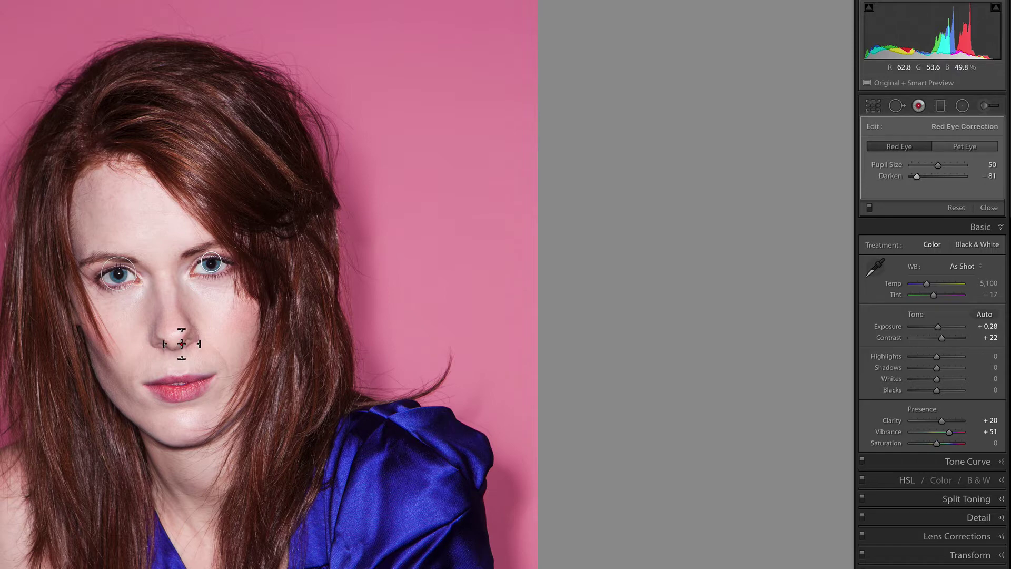
Step: Delete the test red-eye correction spots from the portrait
{"action": "key", "text": "Delete"}
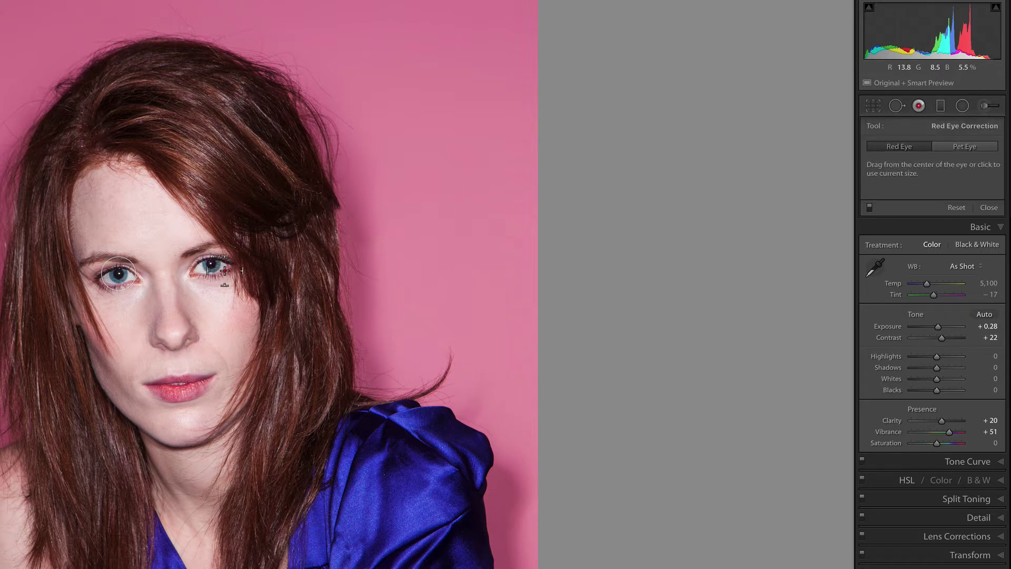
{"action": "left_click", "coordinate": [186, 254]}
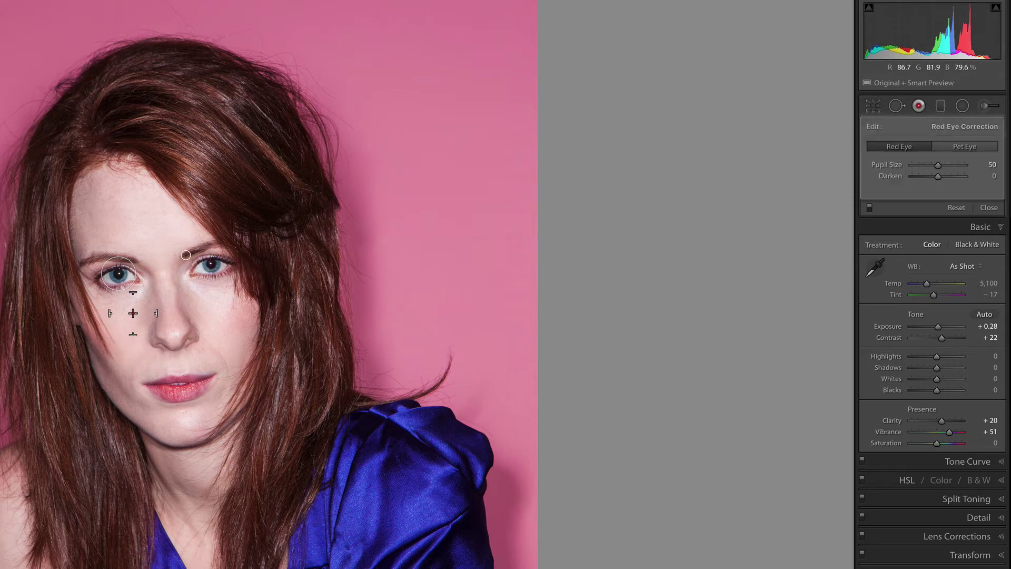
{"action": "key", "text": "Delete"}
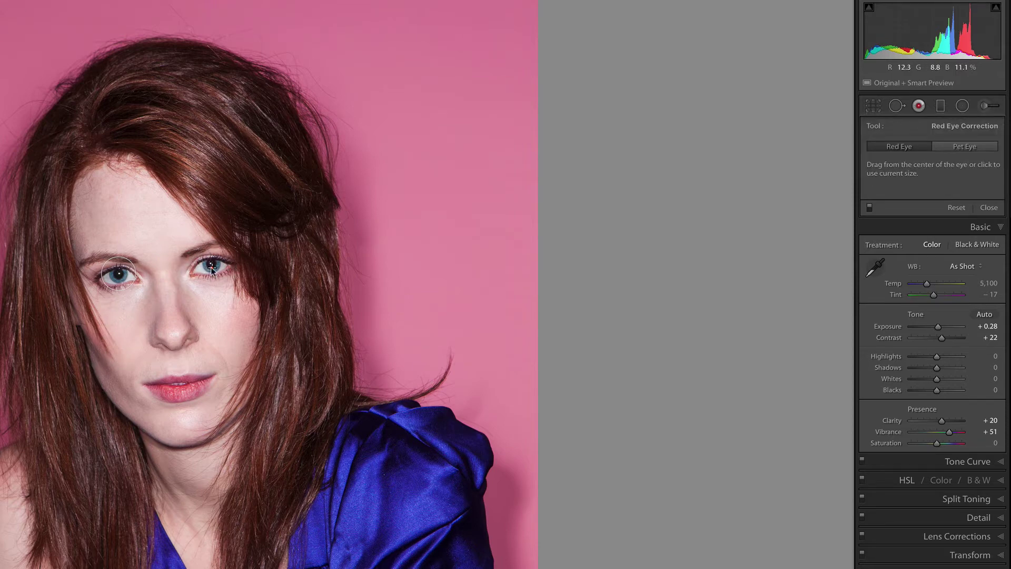
{"action": "key", "text": "ctrl+z"}
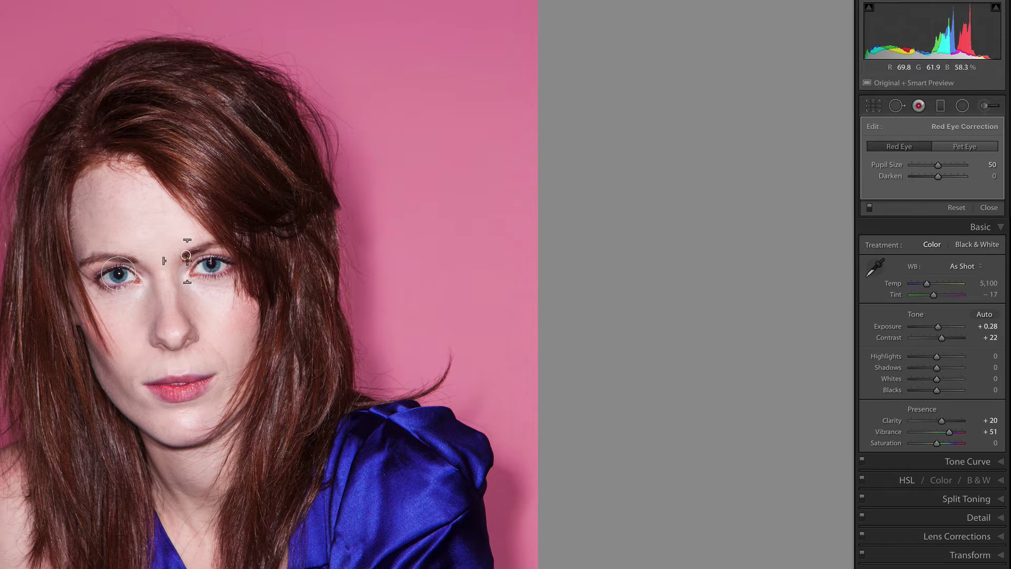
{"action": "key", "text": "Delete"}
Step: Redraw a correction from the right eye's centre, then switch to Pet Eye with Add Catchlight off
{"action": "left_click", "coordinate": [210, 264]}
{"action": "key", "text": "Delete"}
{"action": "left_click_drag", "start_coordinate": [210, 264], "coordinate": [171, 289]}
{"action": "left_click", "coordinate": [961, 147]}
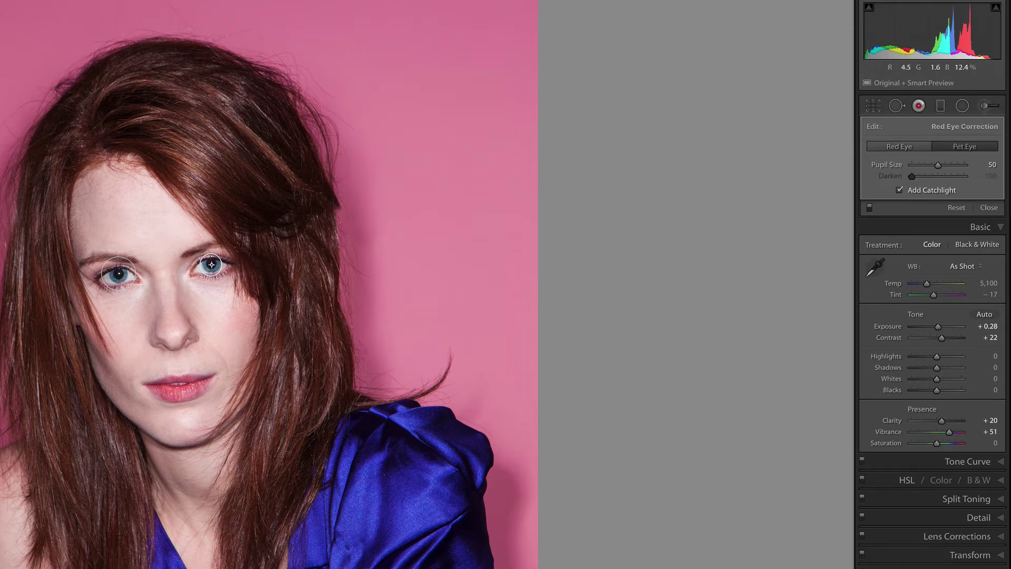
{"action": "left_click", "coordinate": [899, 190]}
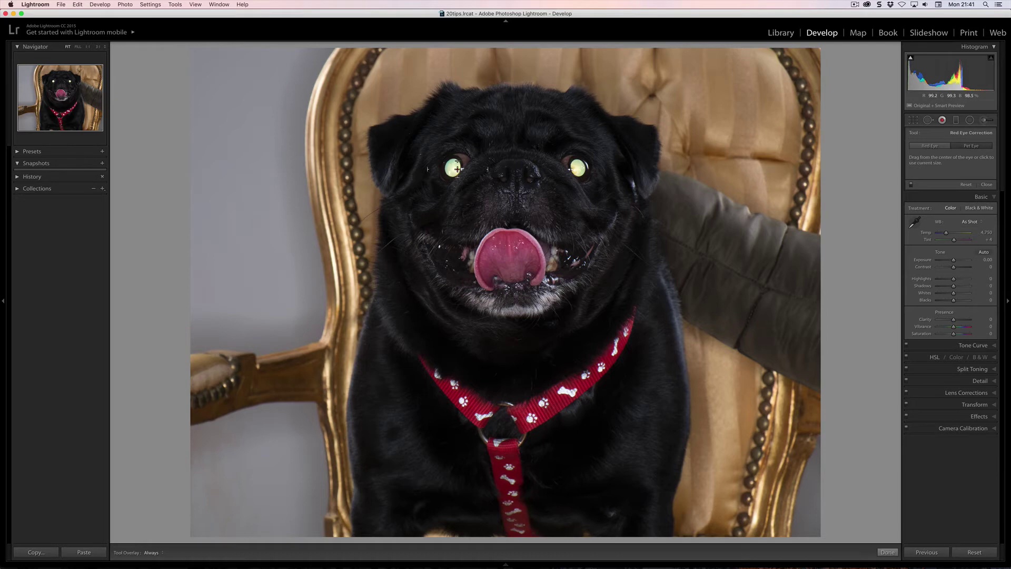
Step: Drag pet-eye correction circles over both of the pug's eyes, dismissing the 'Unable to find pet eye' alert
{"action": "left_click_drag", "start_coordinate": [452, 169], "coordinate": [400, 231]}
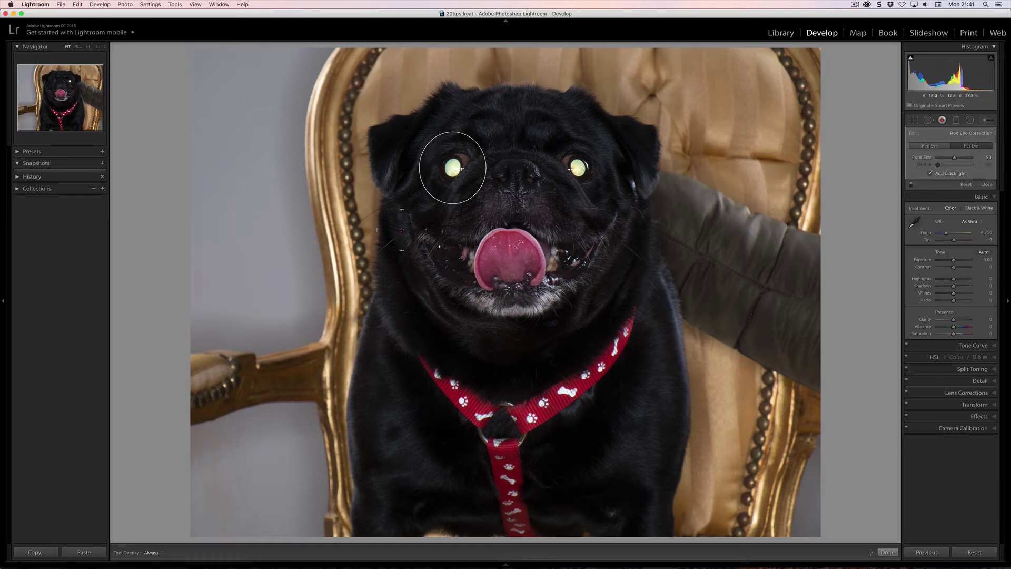
{"action": "left_click", "coordinate": [578, 169]}
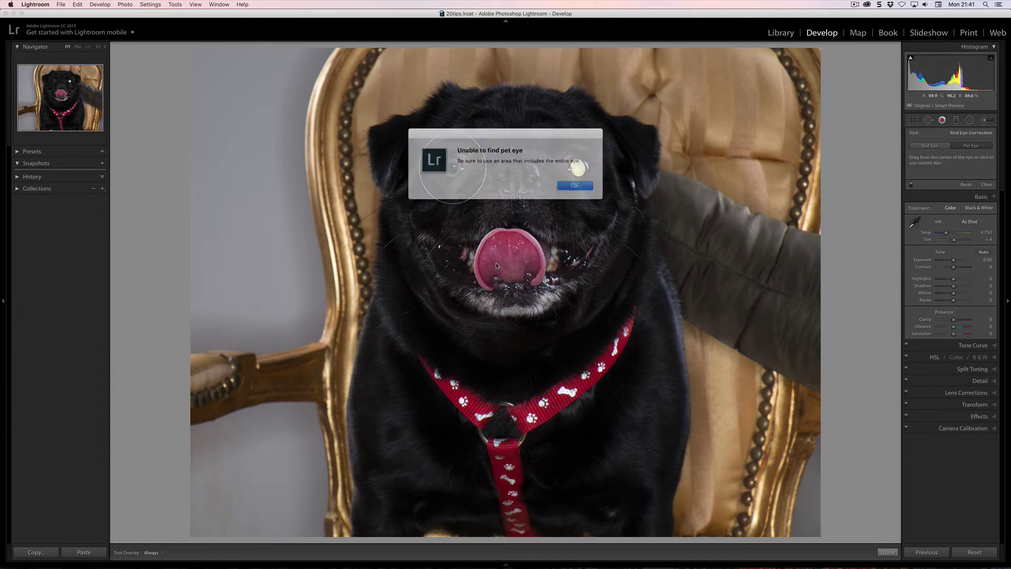
{"action": "left_click", "coordinate": [563, 183]}
{"action": "left_click_drag", "start_coordinate": [580, 168], "coordinate": [547, 144]}
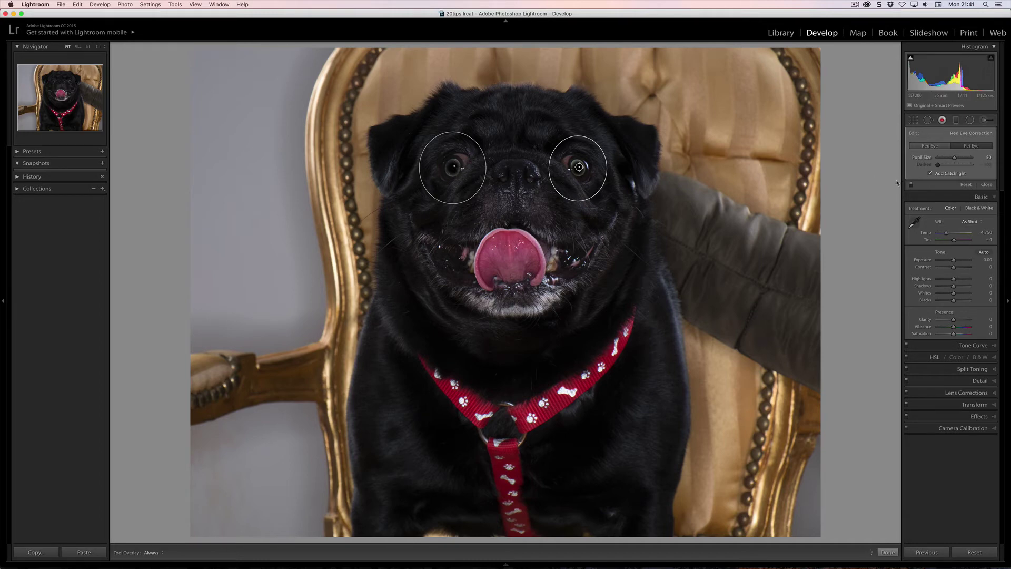
Step: Set the pug's right-eye Pupil Size to 93, recentre its circle on the eye, and add a catchlight
{"action": "left_click", "coordinate": [929, 173]}
{"action": "left_click_drag", "start_coordinate": [961, 158], "coordinate": [967, 160]}
{"action": "left_click_drag", "start_coordinate": [578, 169], "coordinate": [629, 175]}
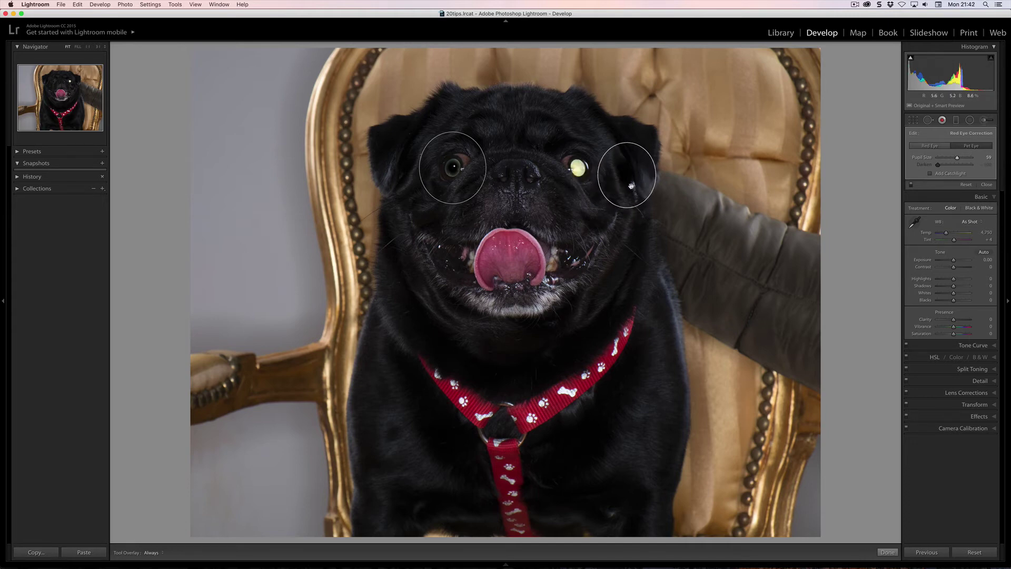
{"action": "left_click_drag", "start_coordinate": [637, 176], "coordinate": [592, 170]}
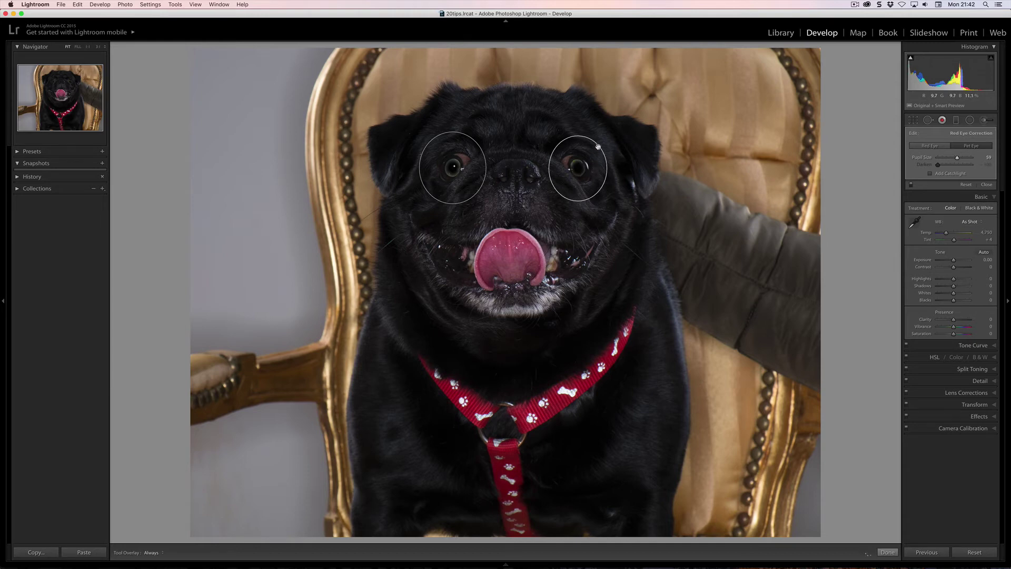
{"action": "left_click", "coordinate": [930, 174]}
{"action": "left_click", "coordinate": [454, 167]}
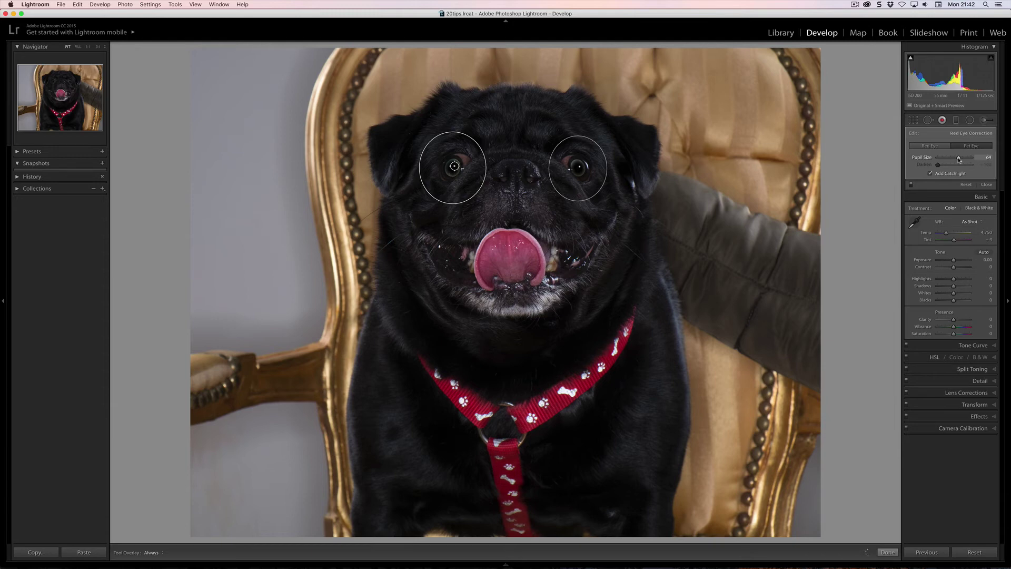
Step: Set Pupil Size to 85 on the left eye and 73 on the right, then toggle corrections to compare
{"action": "left_click_drag", "start_coordinate": [960, 160], "coordinate": [962, 159]}
{"action": "left_click_drag", "start_coordinate": [964, 159], "coordinate": [965, 159]}
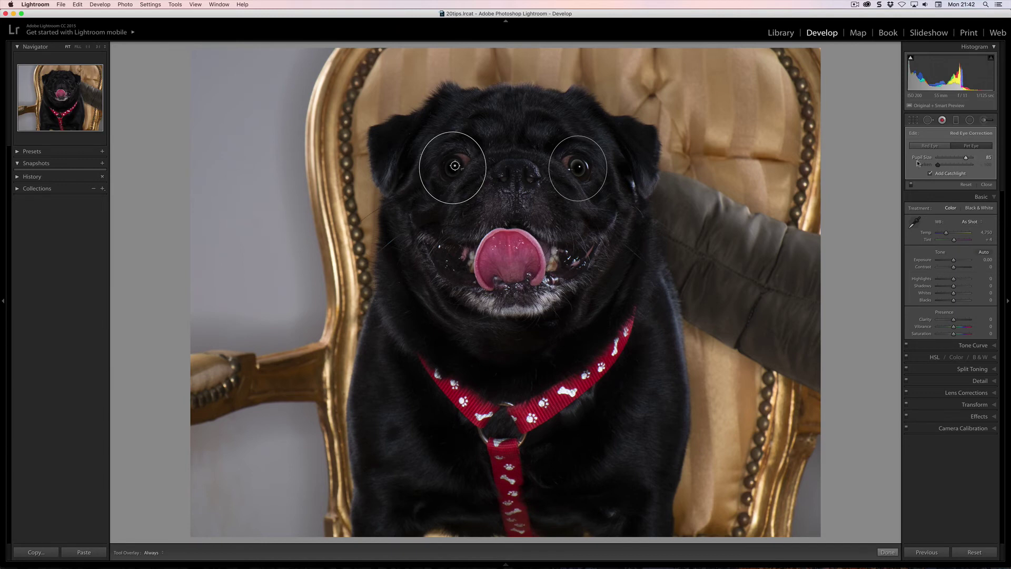
{"action": "left_click", "coordinate": [578, 167]}
{"action": "left_click_drag", "start_coordinate": [959, 159], "coordinate": [962, 159]}
{"action": "left_click_drag", "start_coordinate": [963, 159], "coordinate": [962, 159]}
{"action": "left_click", "coordinate": [911, 185]}
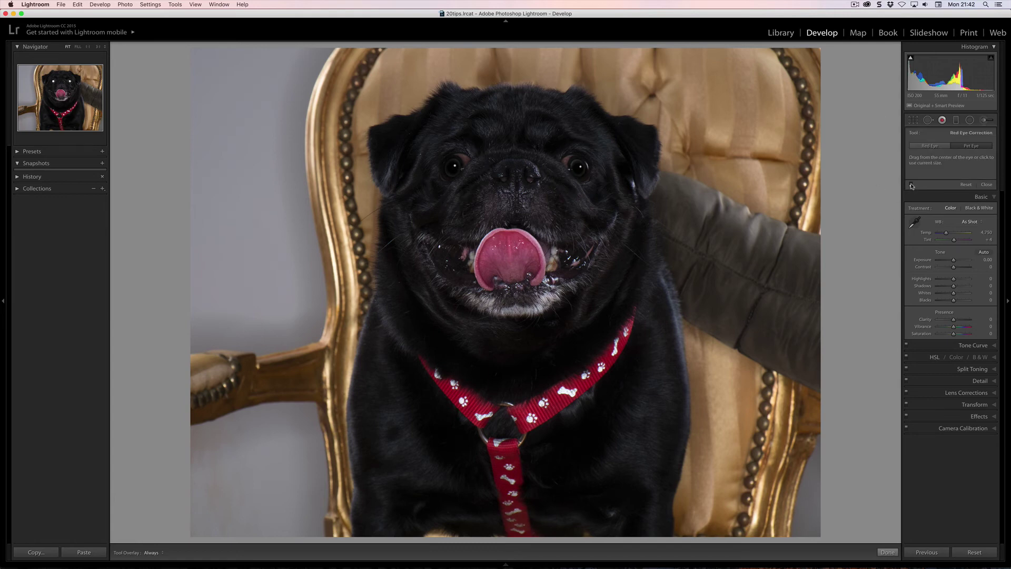
{"action": "left_click", "coordinate": [911, 185]}
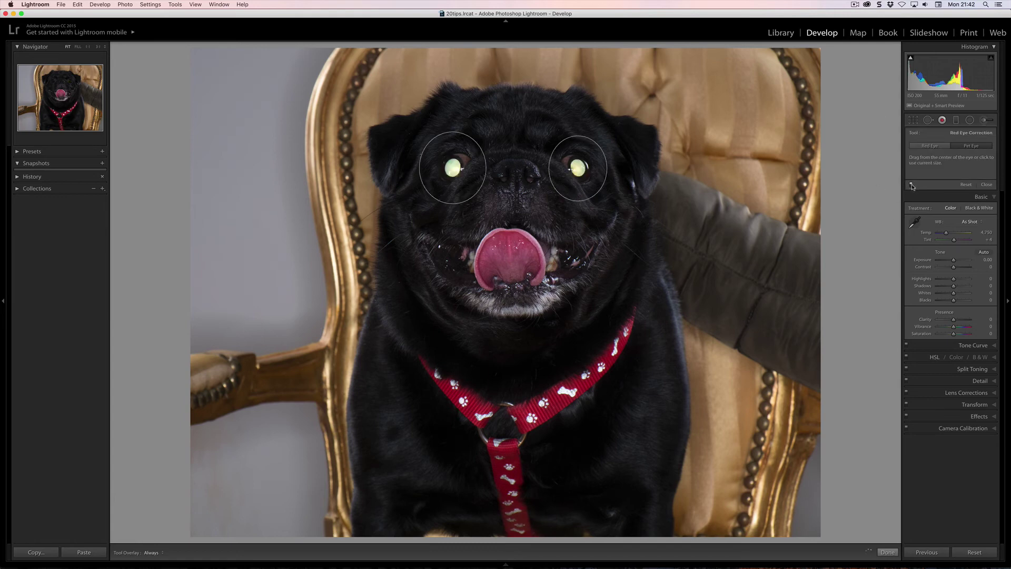